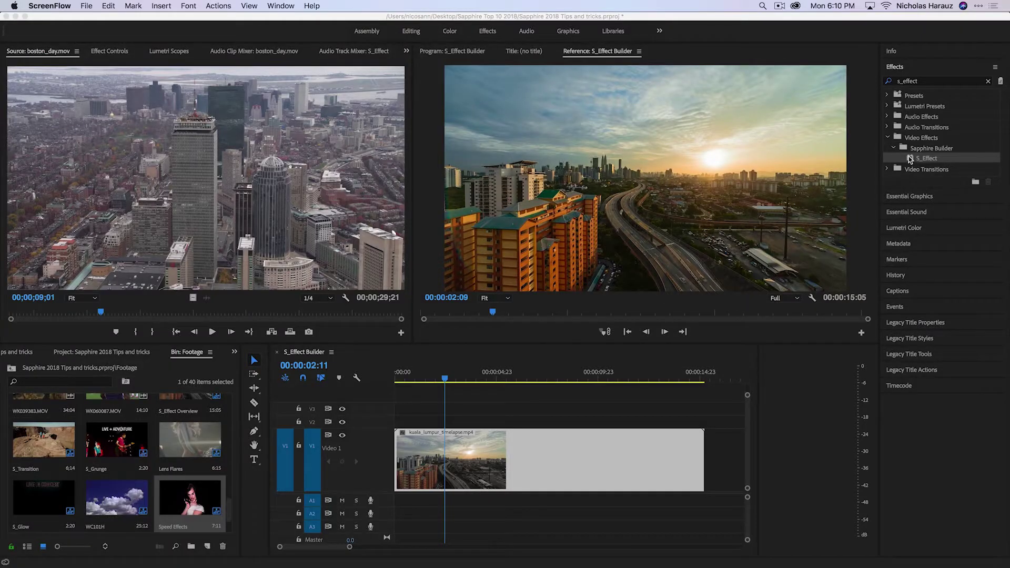
Drop S_Effect on the kuala_lumpur timelapse clip and launch Edit Effect from Effect Controls.
drag(911, 161, 564, 448)
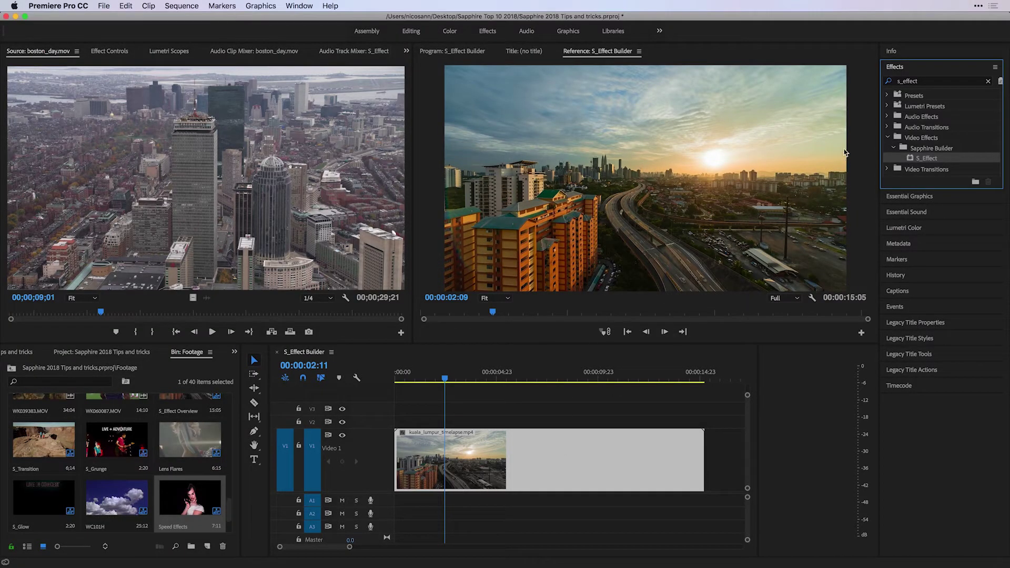
drag(916, 158, 592, 474)
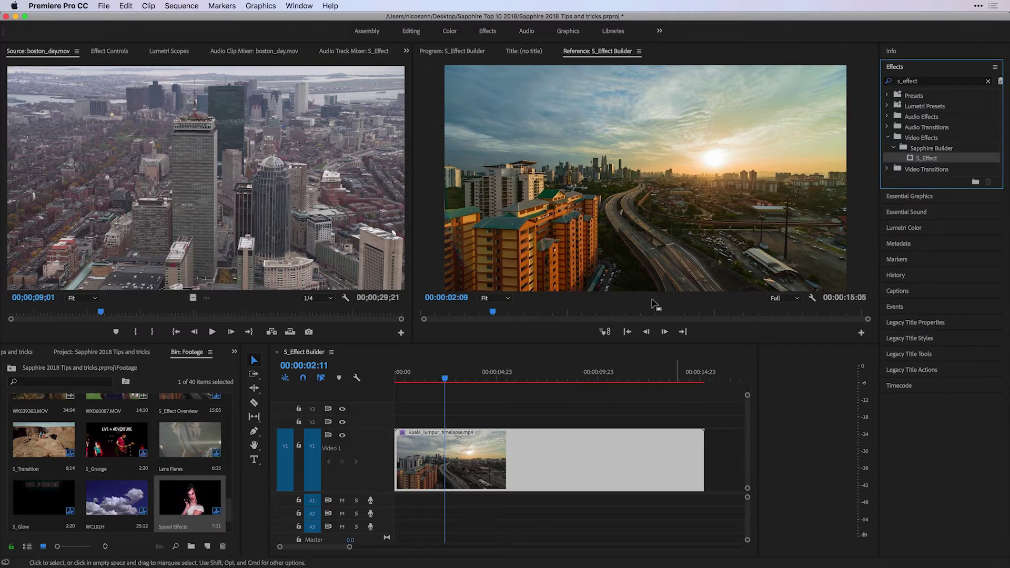
click(94, 52)
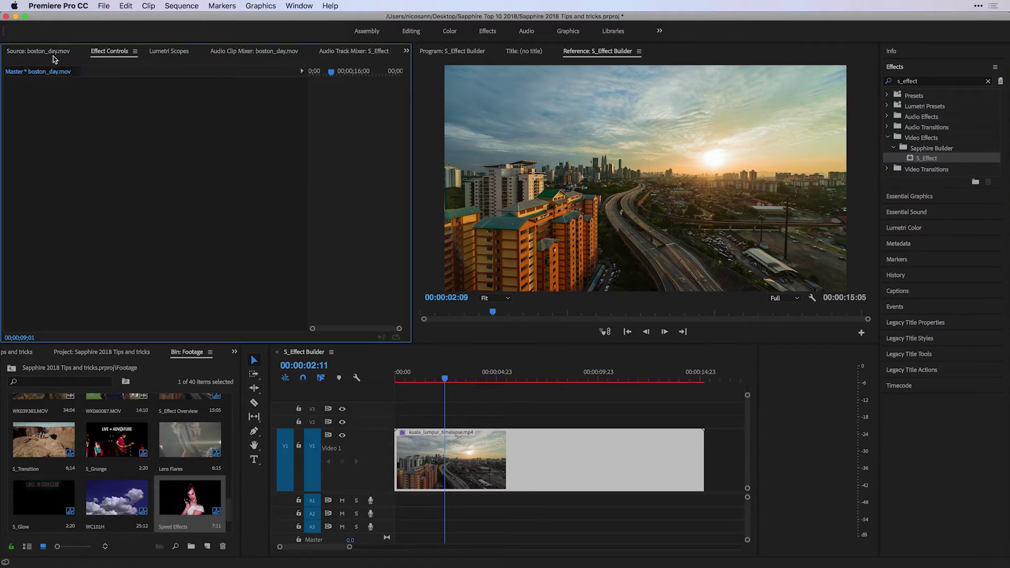
click(564, 483)
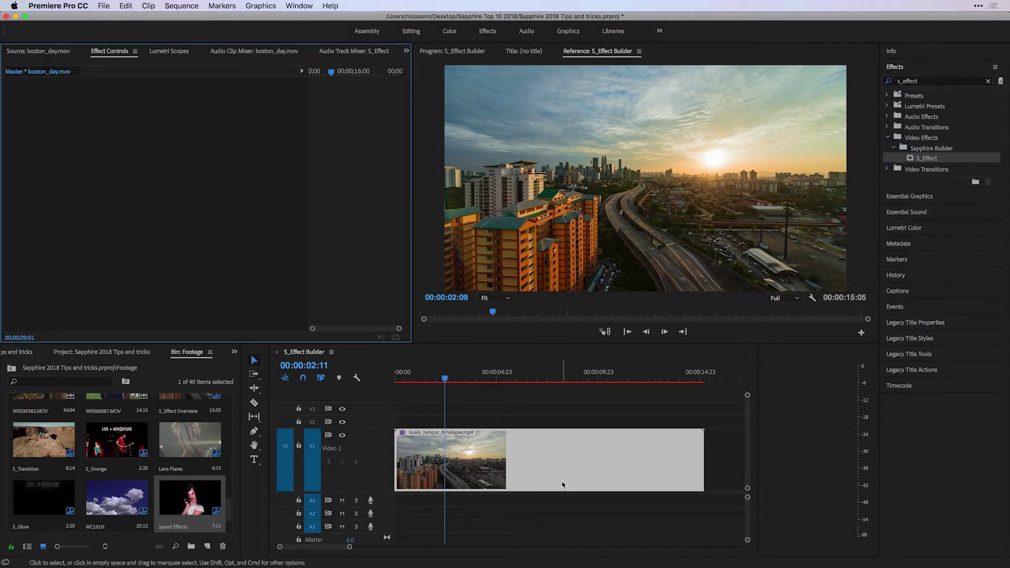
click(911, 161)
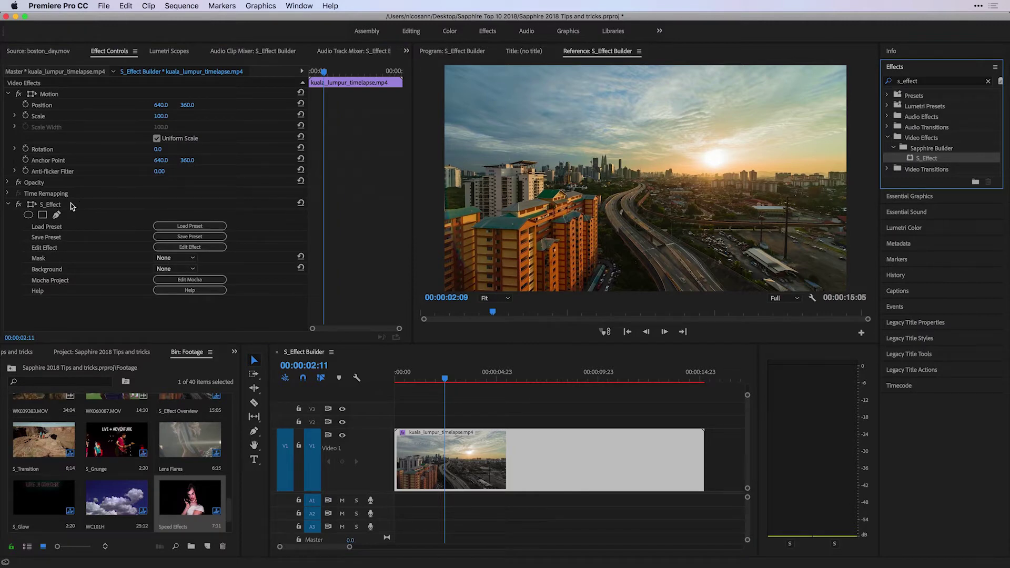
click(186, 227)
click(183, 249)
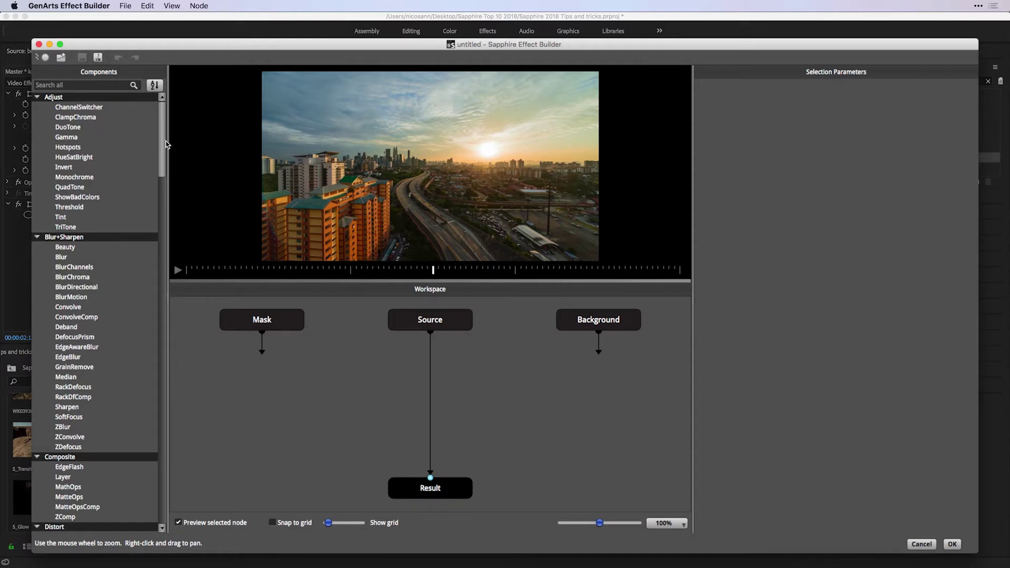
drag(167, 145, 157, 121)
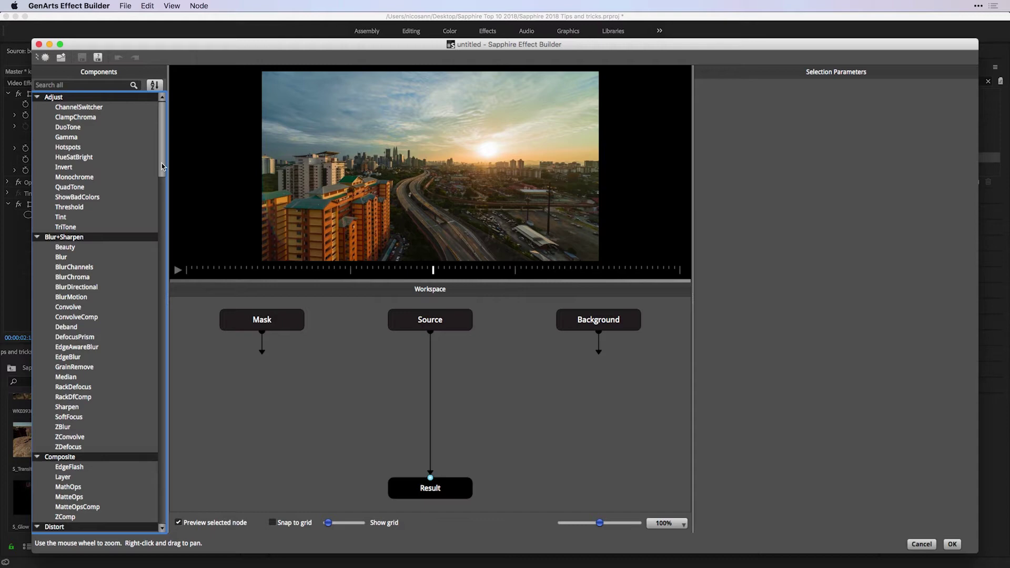
scroll(161, 165, down, 4)
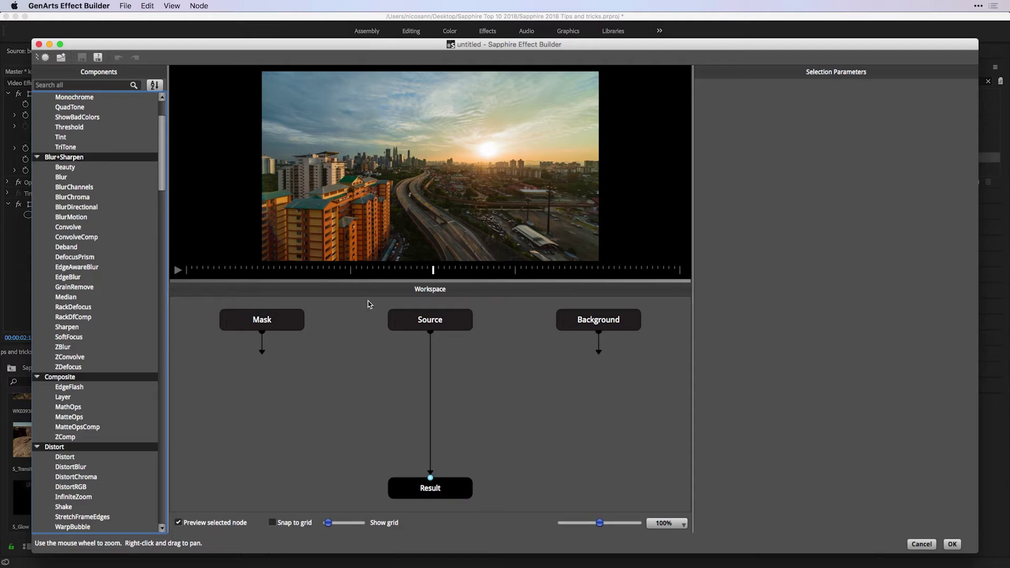
Search the components for 'glow' and add a Glow node between Source and Result.
click(75, 85)
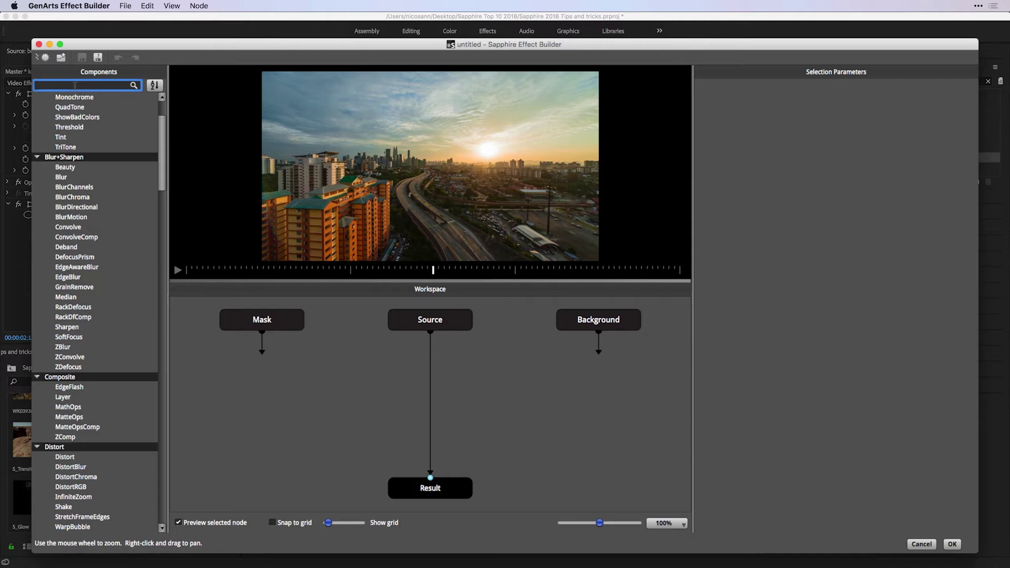
text(glow)
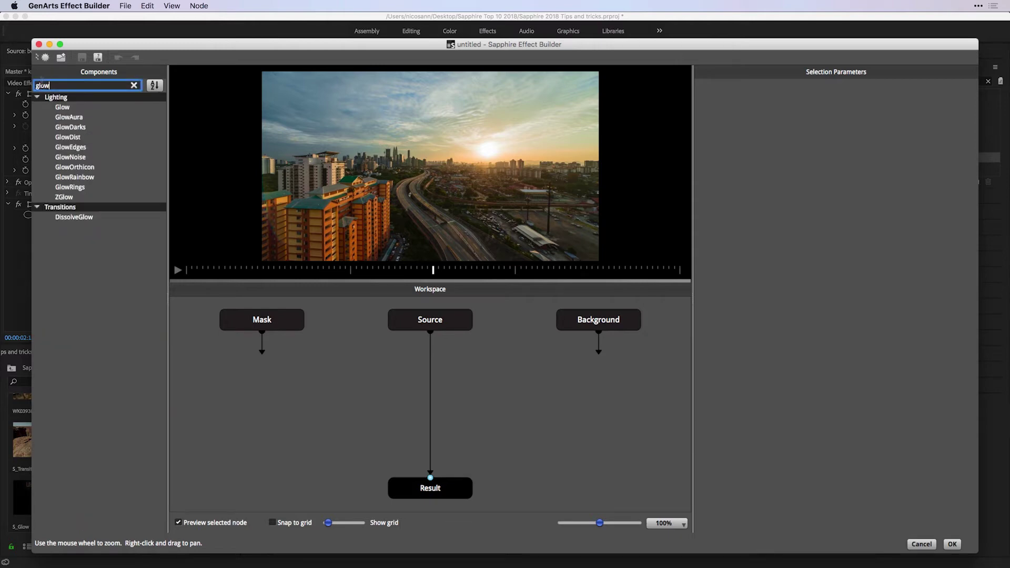
click(63, 108)
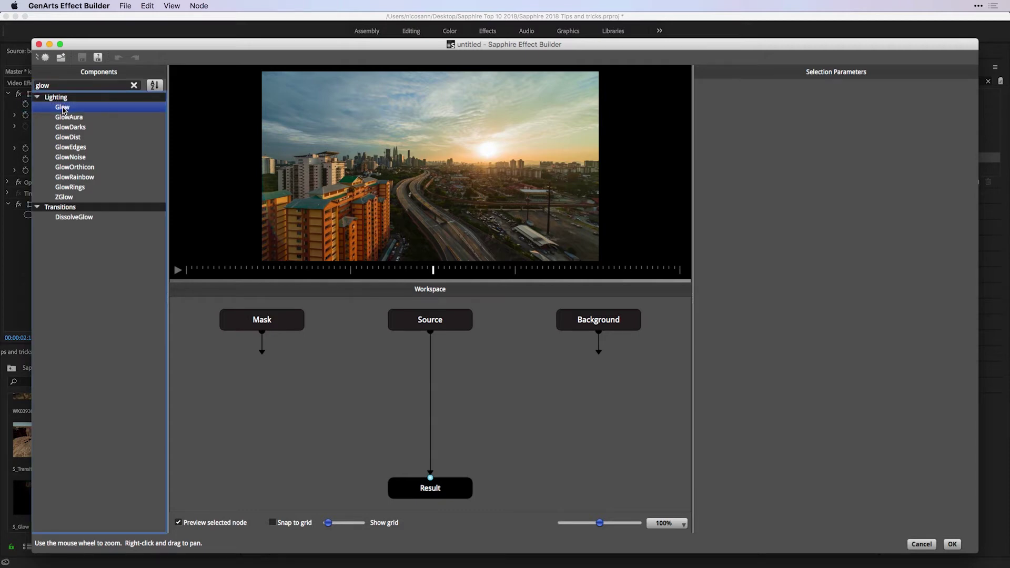
double_click(63, 108)
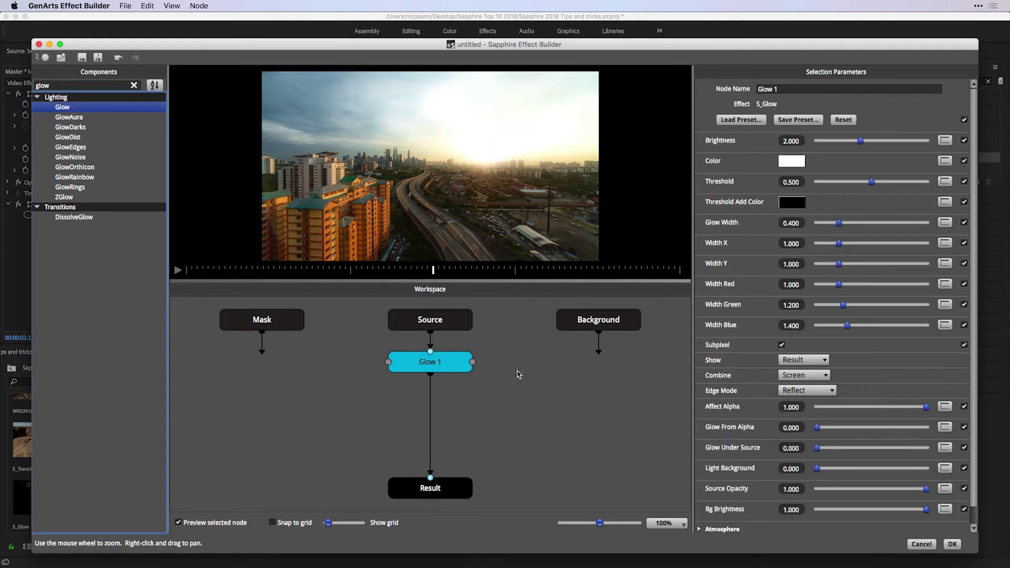
Search for 'rg' and add a DistortRGB node below Glow 1.
double_click(99, 85)
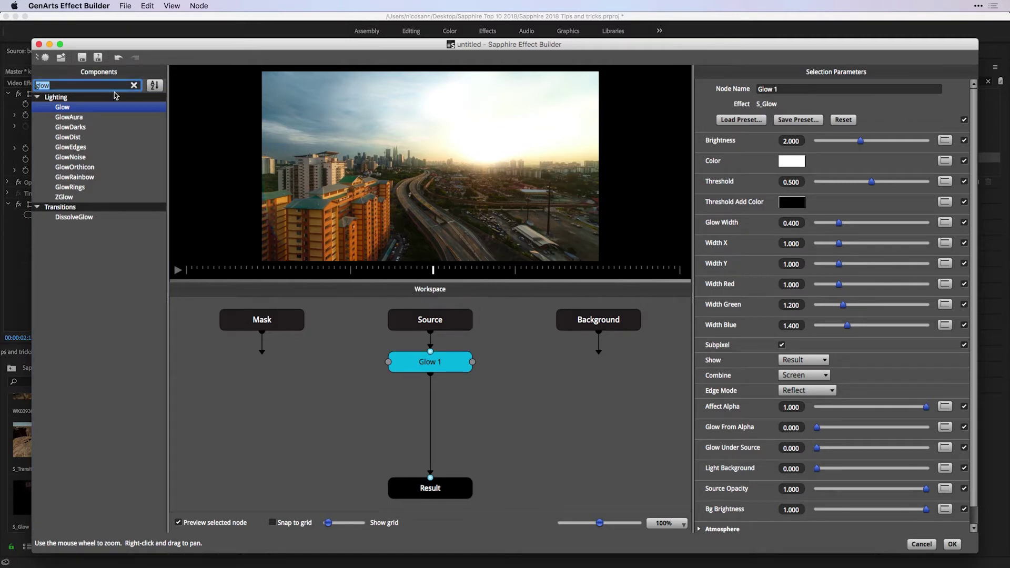
text(rgb)
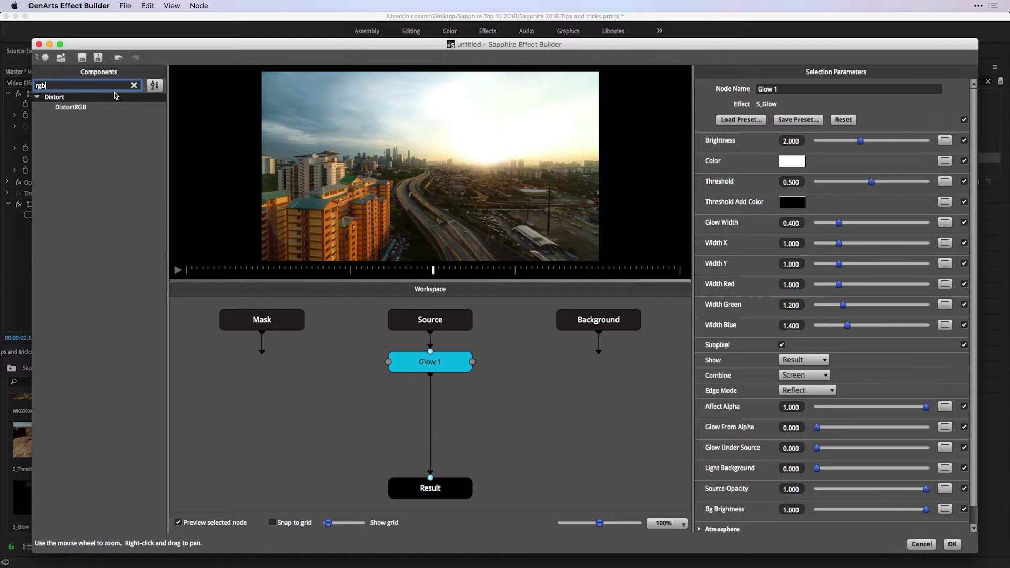
double_click(76, 109)
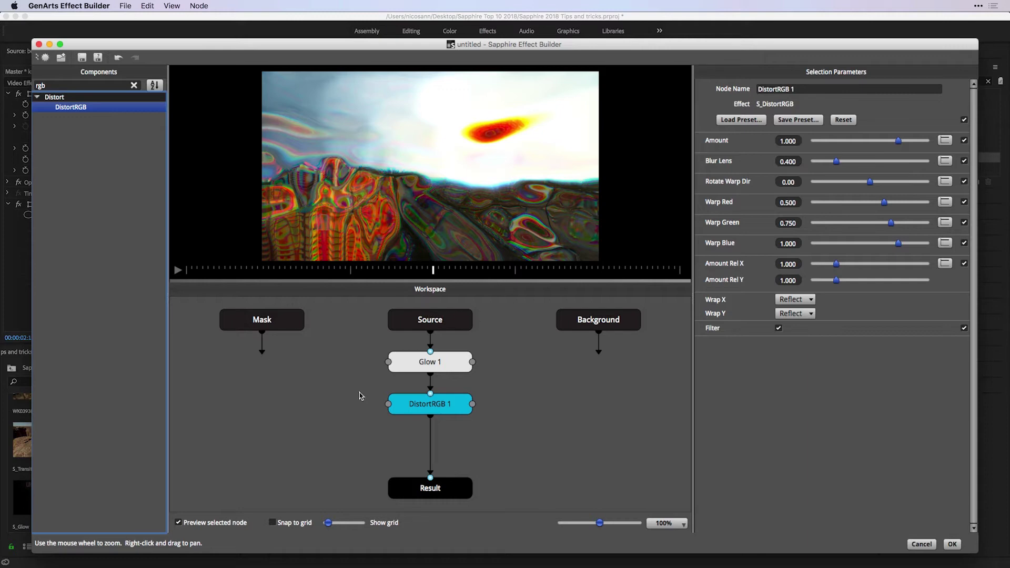
Compare Glow 1 and DistortRGB 1, toggling the selected-node-only preview on and off.
click(420, 365)
click(434, 413)
click(422, 368)
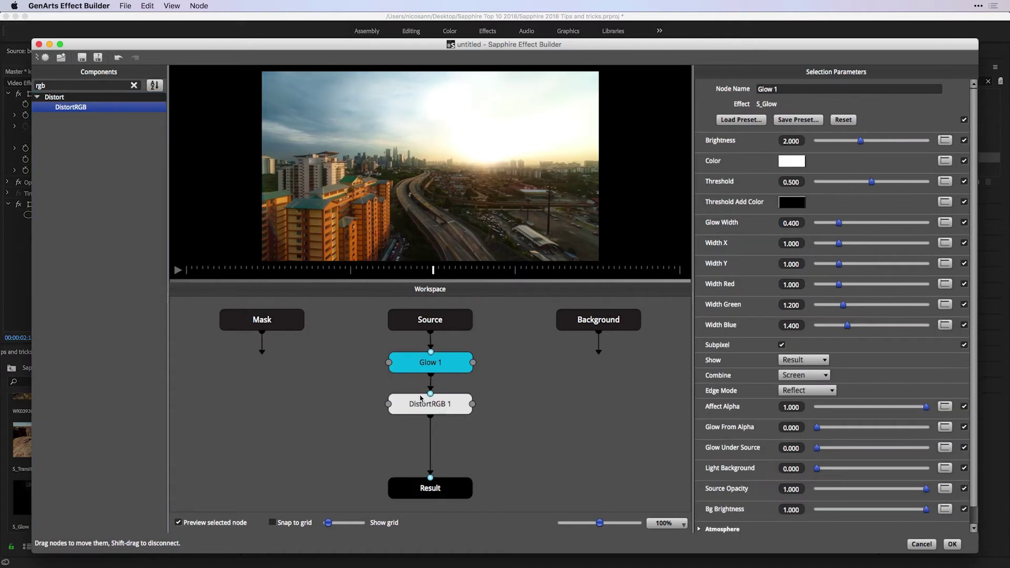
click(179, 523)
click(179, 523)
click(178, 523)
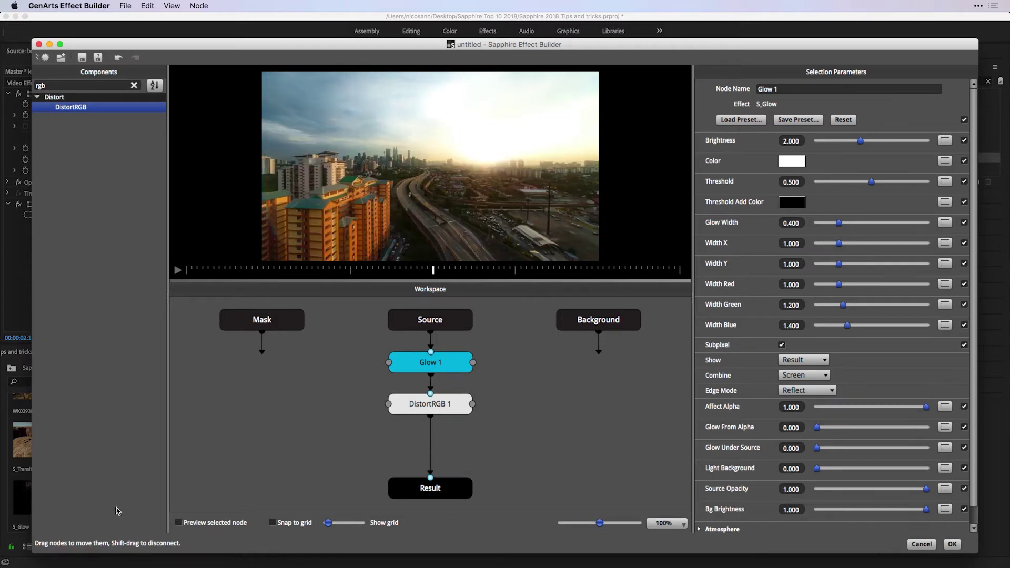
click(178, 524)
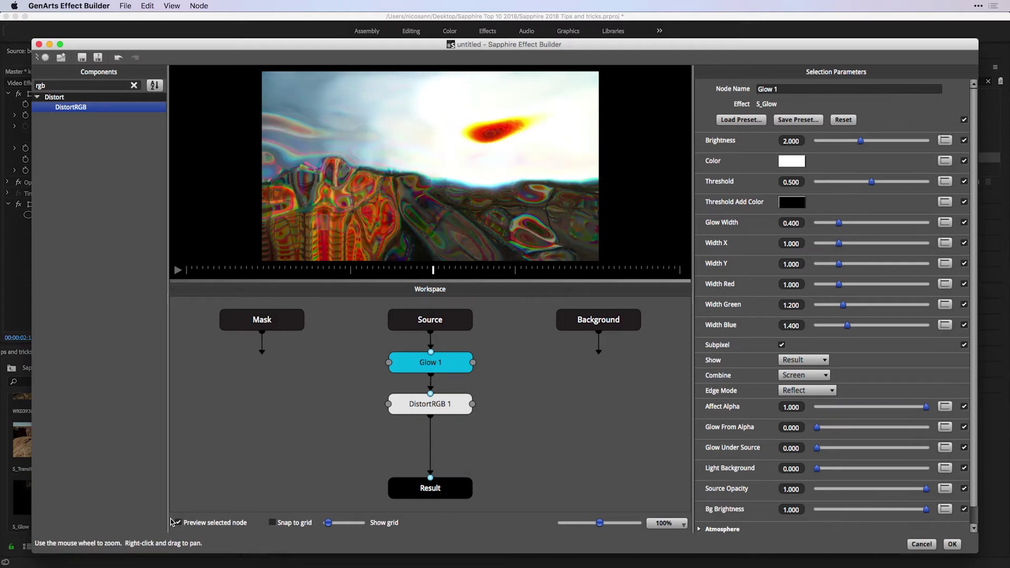
Preview Source, Glow 1, DistortRGB 1 and Result in turn, ending on Glow 1's settings.
click(430, 322)
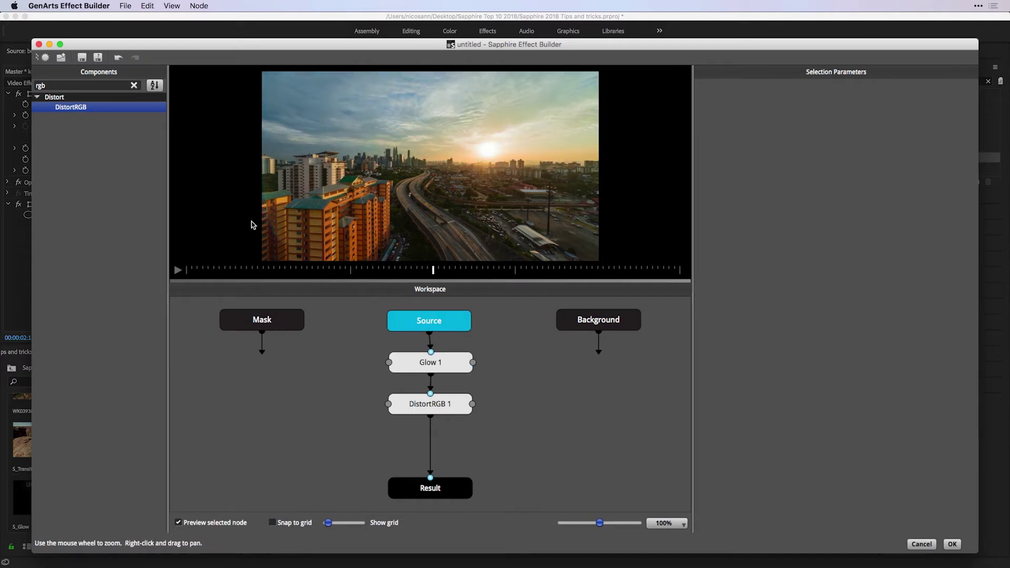
click(414, 364)
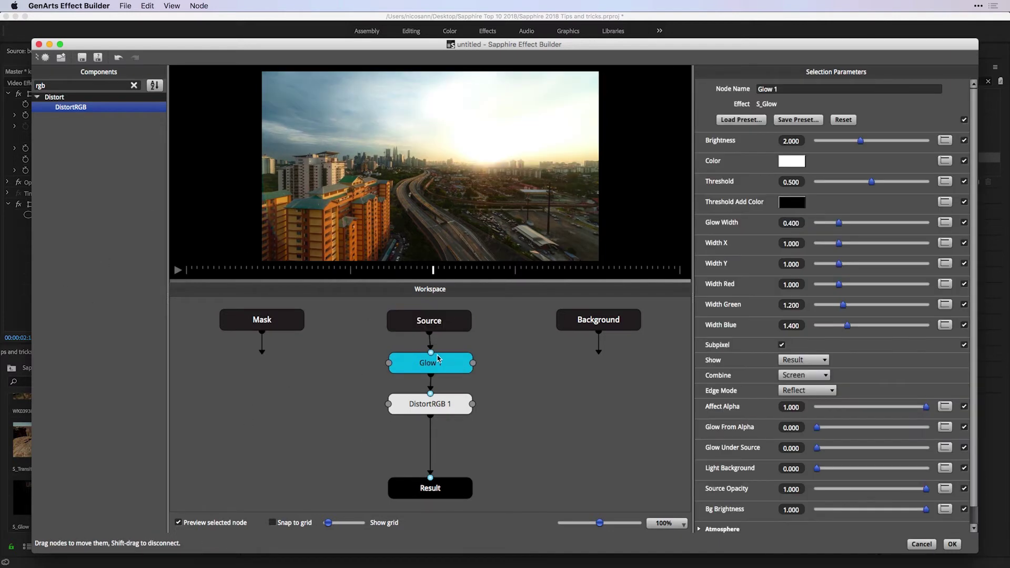
click(401, 413)
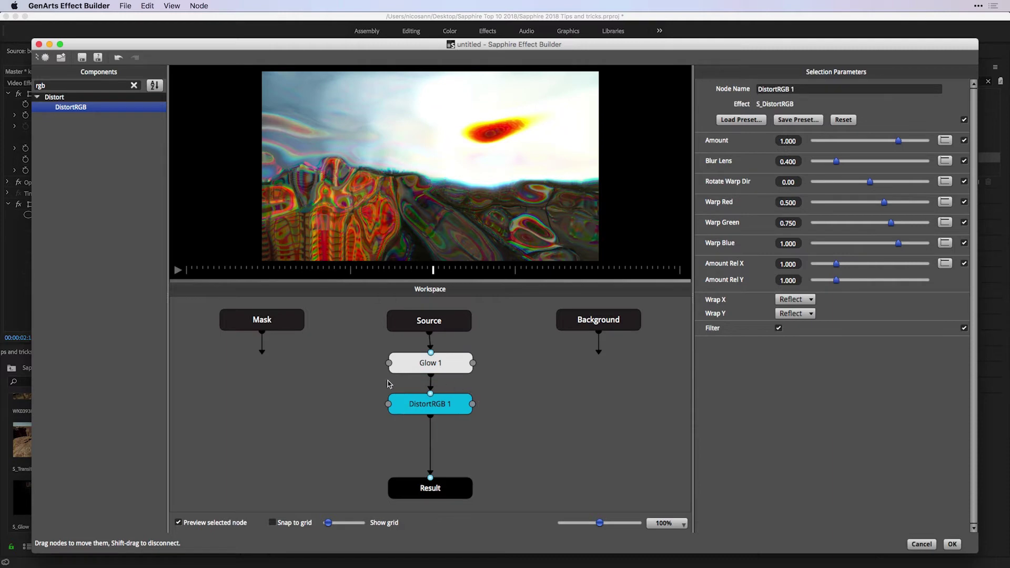
click(435, 490)
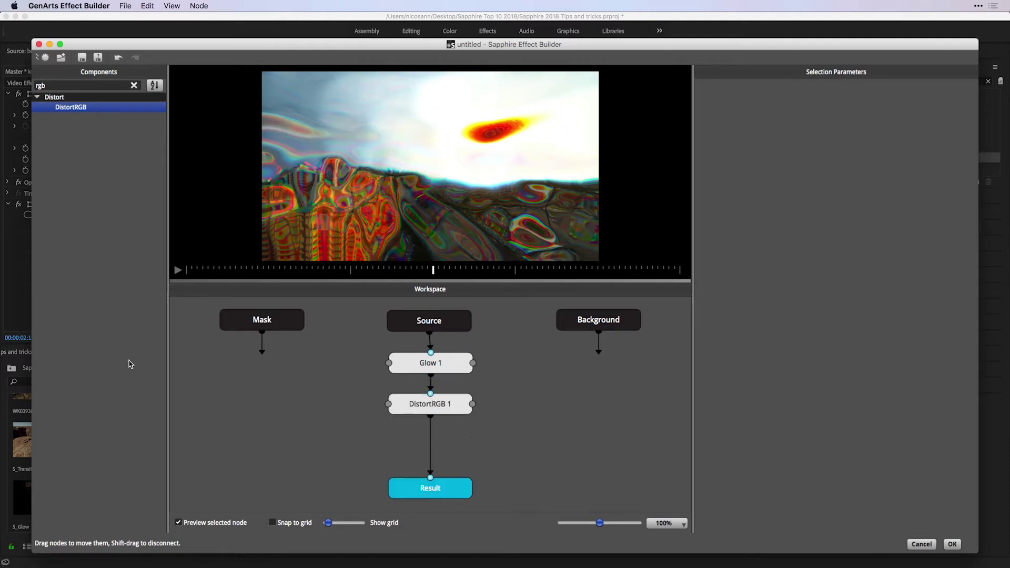
click(419, 361)
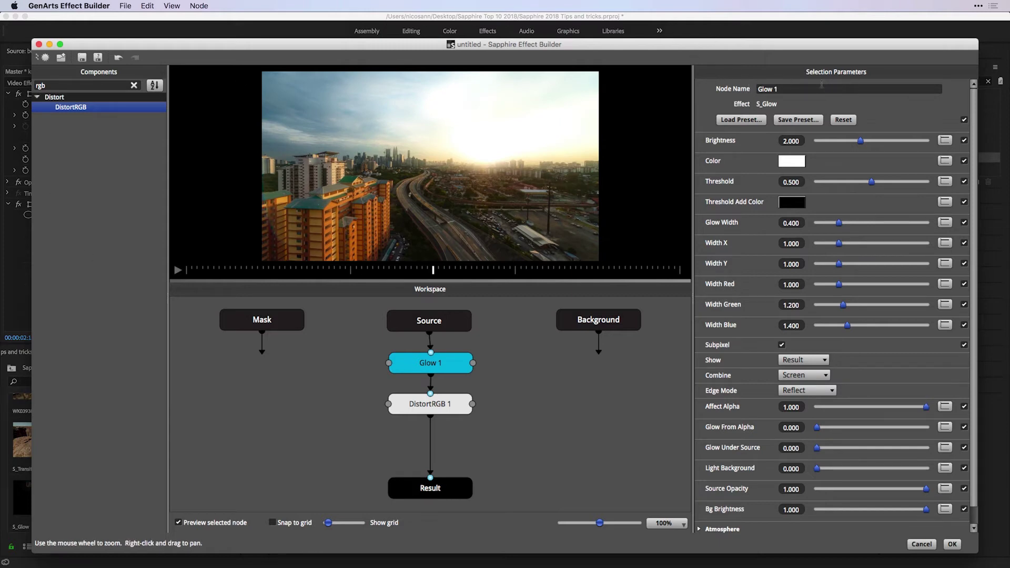
Give Glow brightness a linear ramp animation with a peak value of 5.
drag(862, 141, 841, 147)
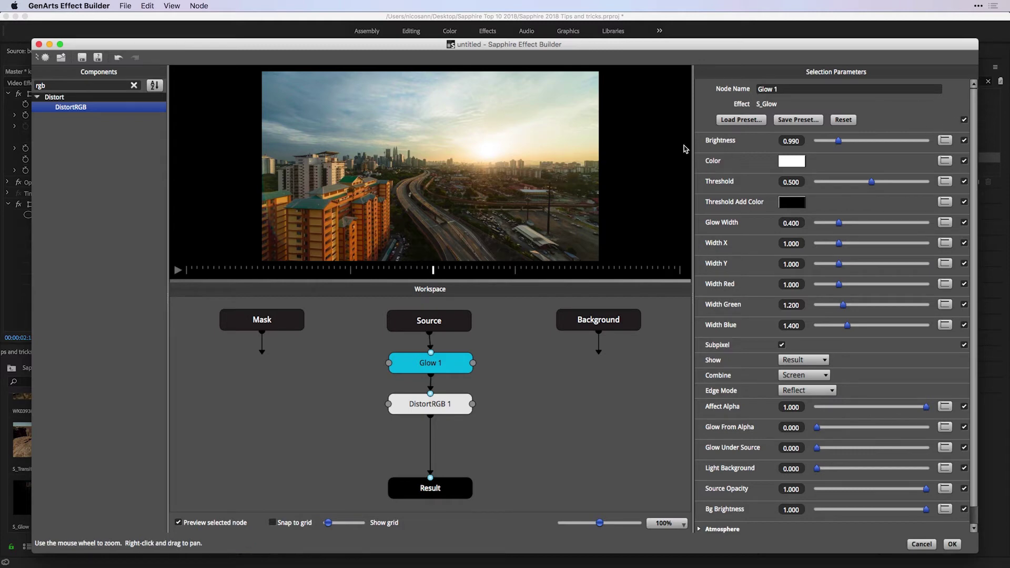
click(946, 141)
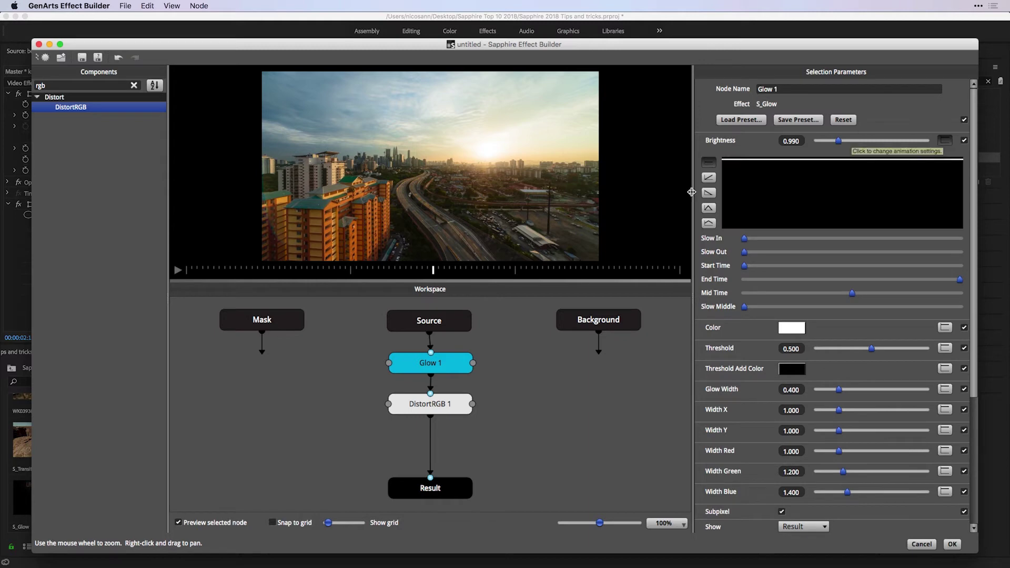
click(709, 178)
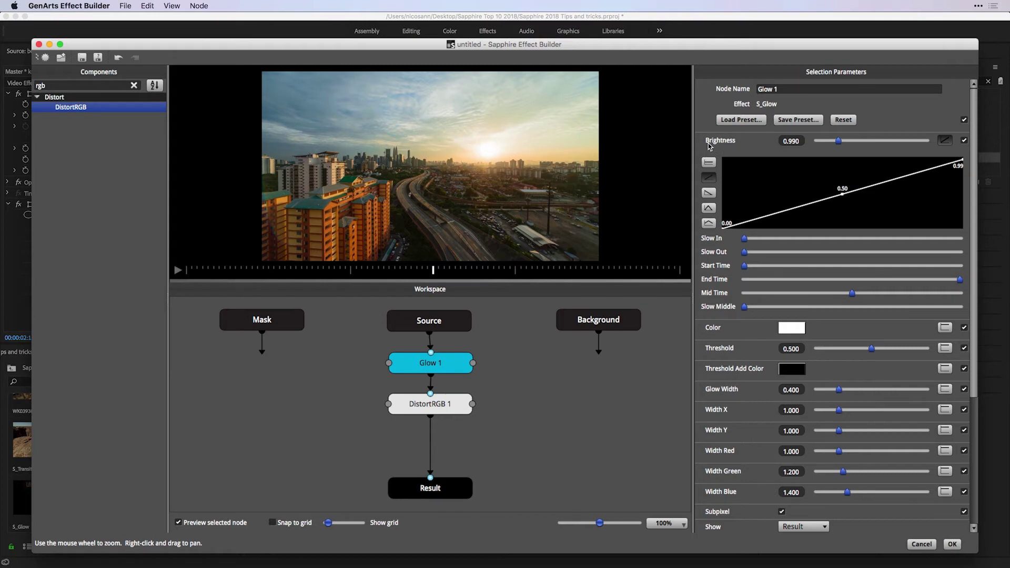
click(792, 140)
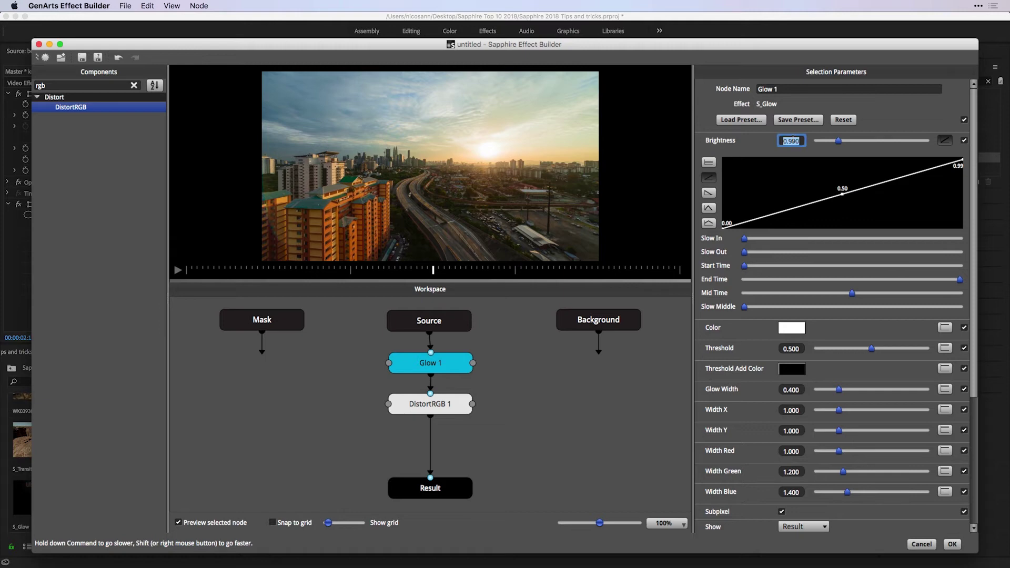
text(5)
key(Return)
Play the preview from near the start and drag End Time earlier so the ramp finishes sooner.
drag(265, 269, 197, 269)
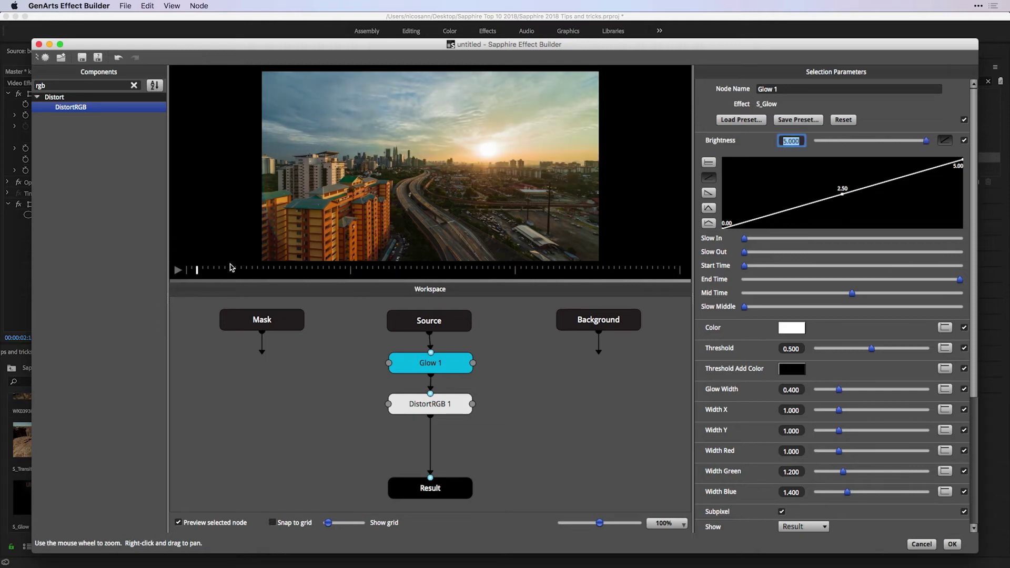
key(space)
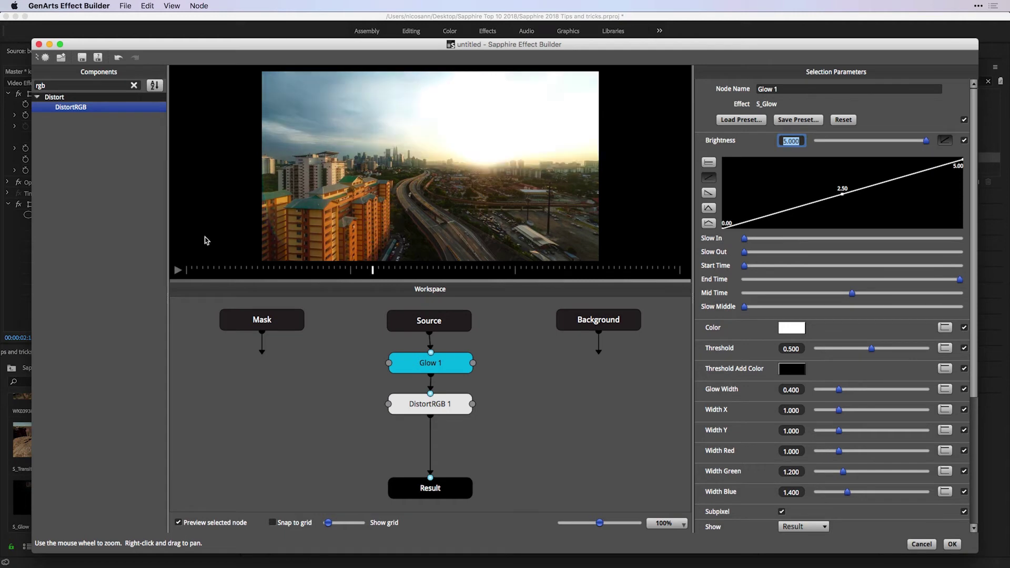
key(space)
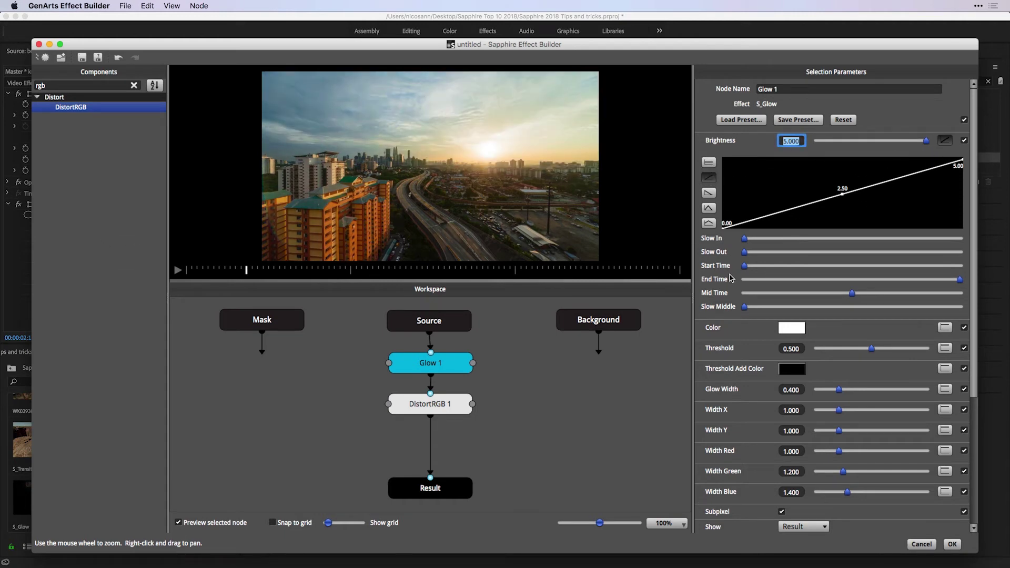
drag(960, 279, 773, 279)
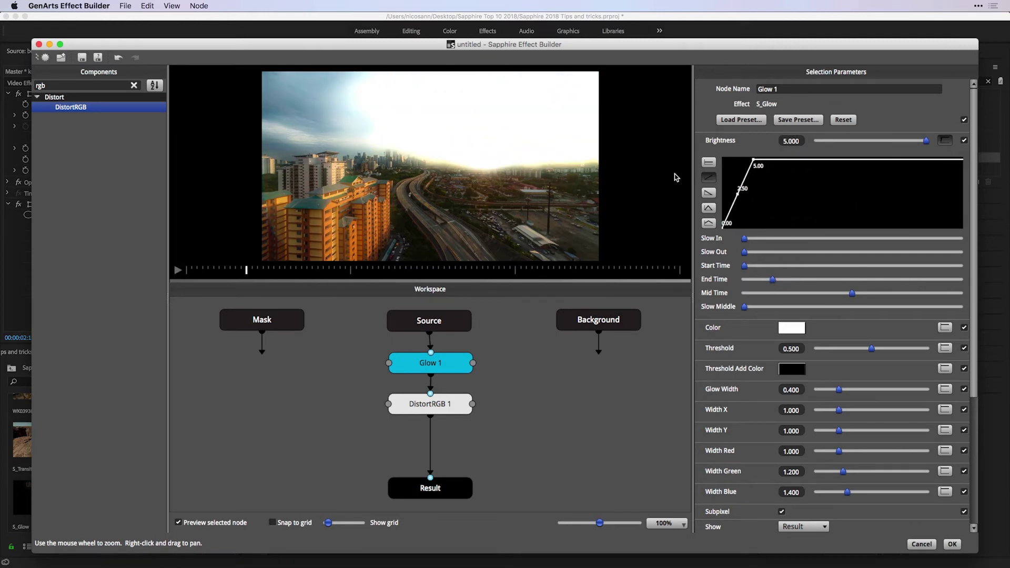
click(179, 272)
Lower the ramp's peak brightness to 2 and check the DistortRGB output before returning to Glow.
click(783, 140)
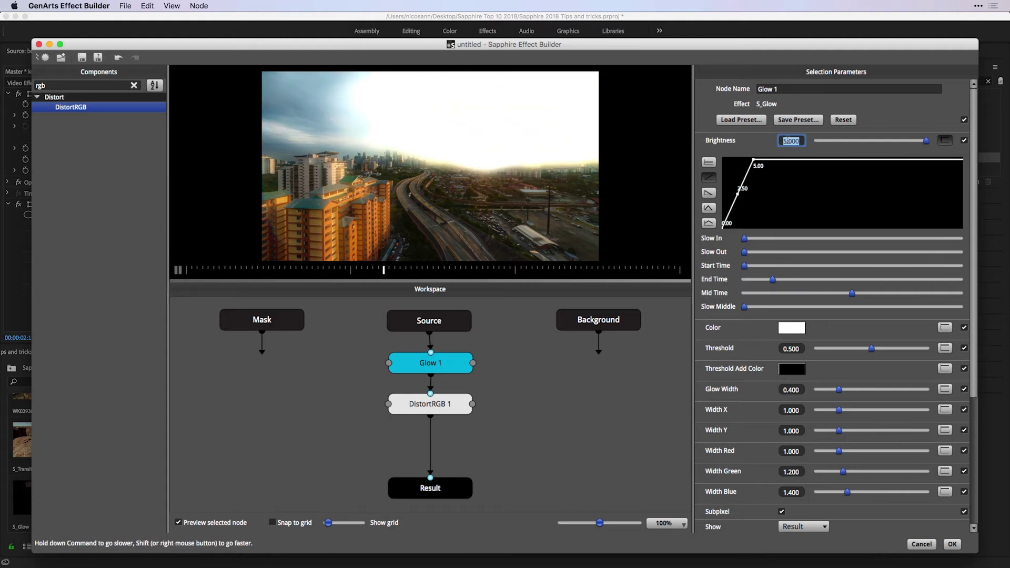
text(2)
key(Return)
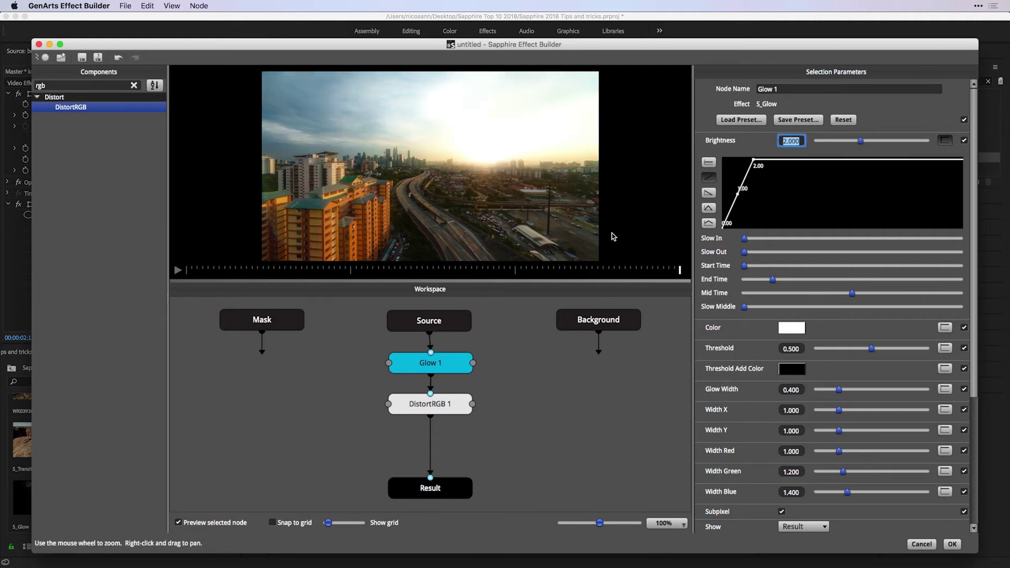
click(430, 406)
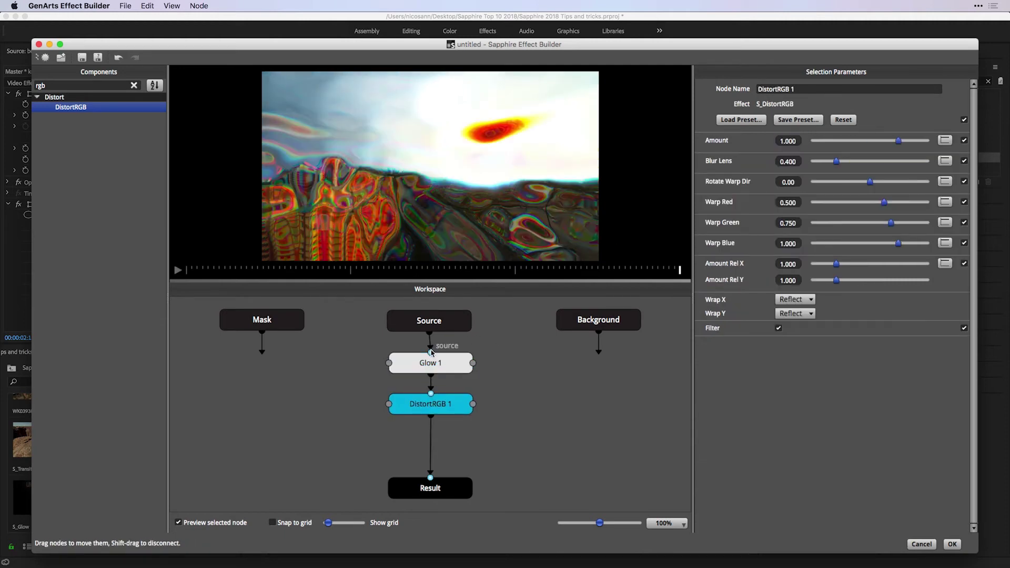
click(431, 366)
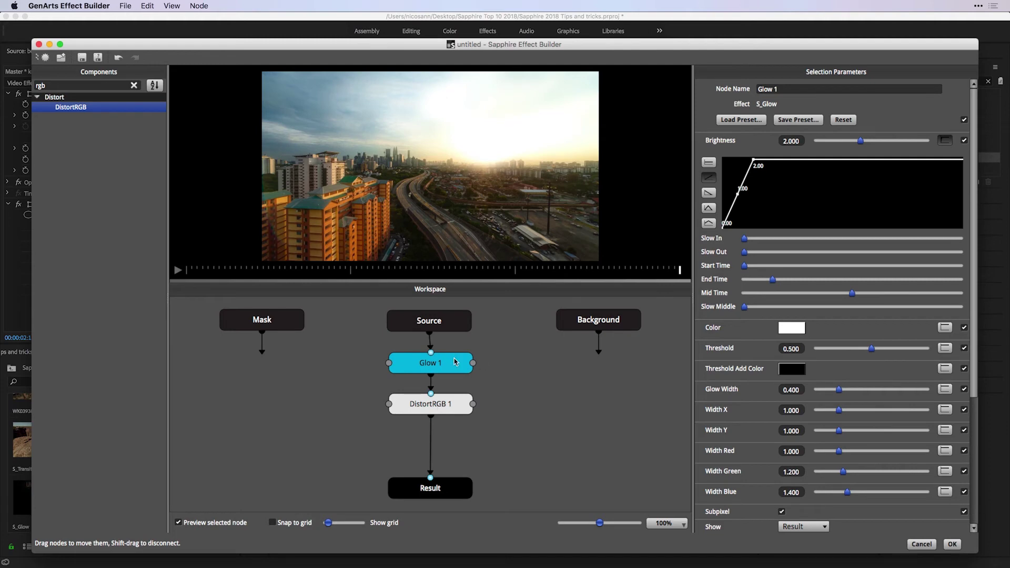
Add a Node-menu sticky note saying 'Animation on Glow' and drag it next to Glow 1.
click(200, 6)
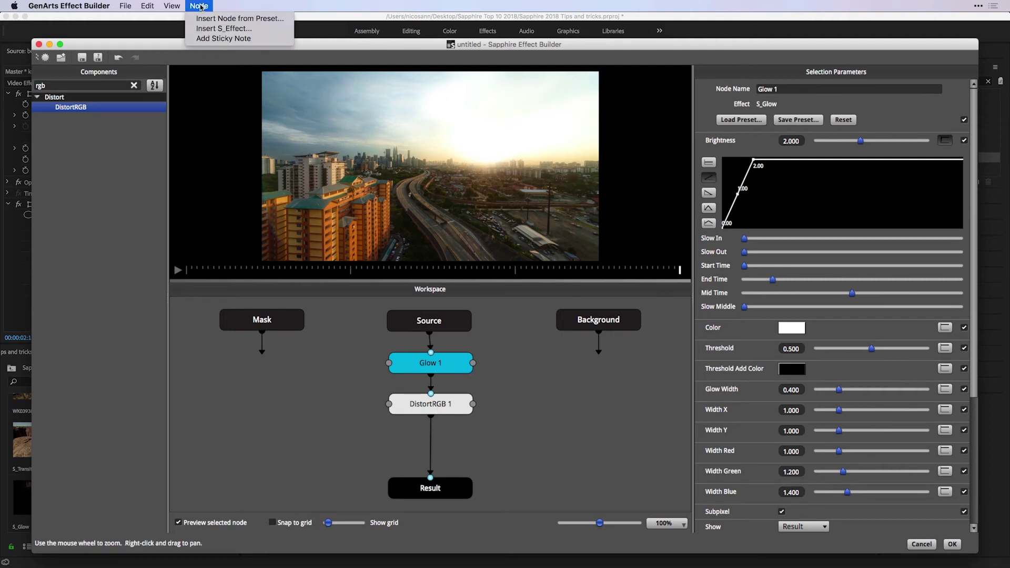
click(225, 39)
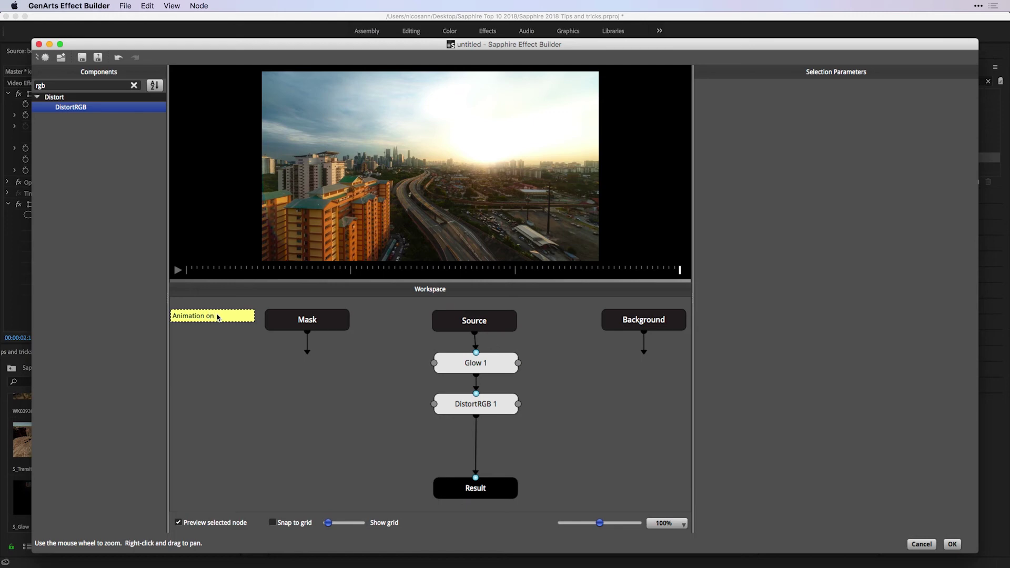
click(224, 332)
drag(207, 311, 574, 356)
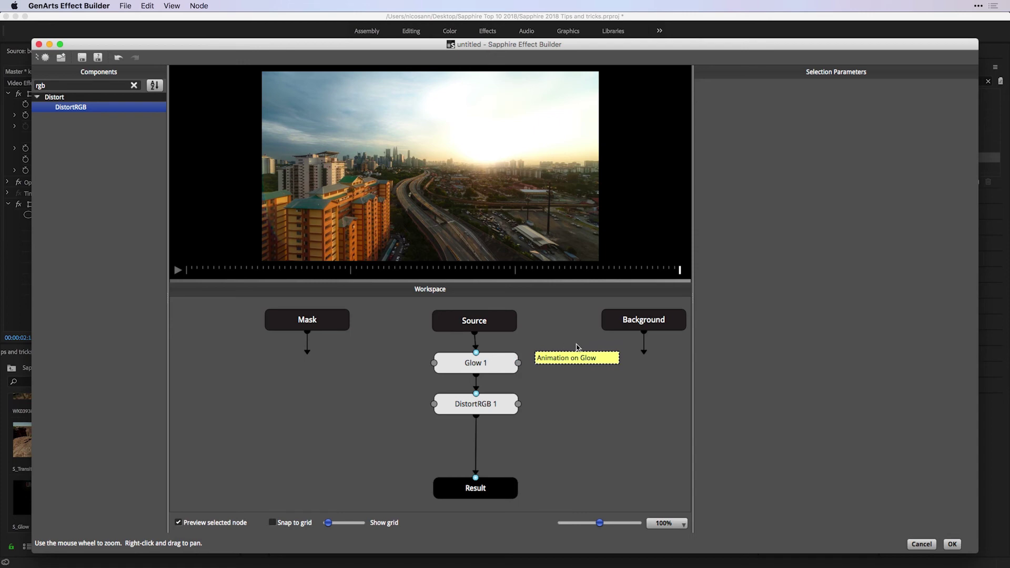
Expose Glow 1's Color and Threshold to the host, then confirm with OK.
click(475, 368)
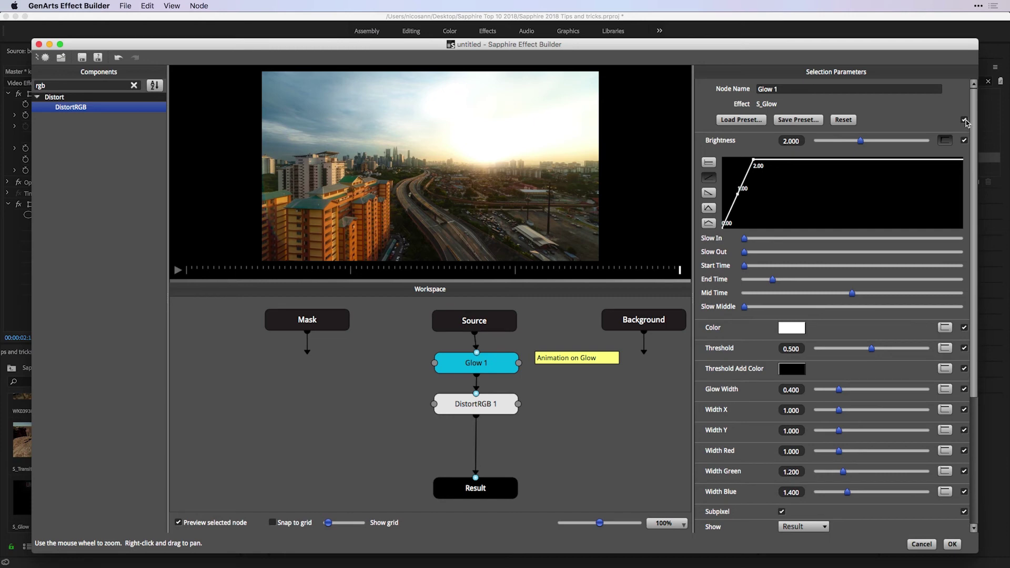
click(965, 328)
click(965, 348)
click(953, 545)
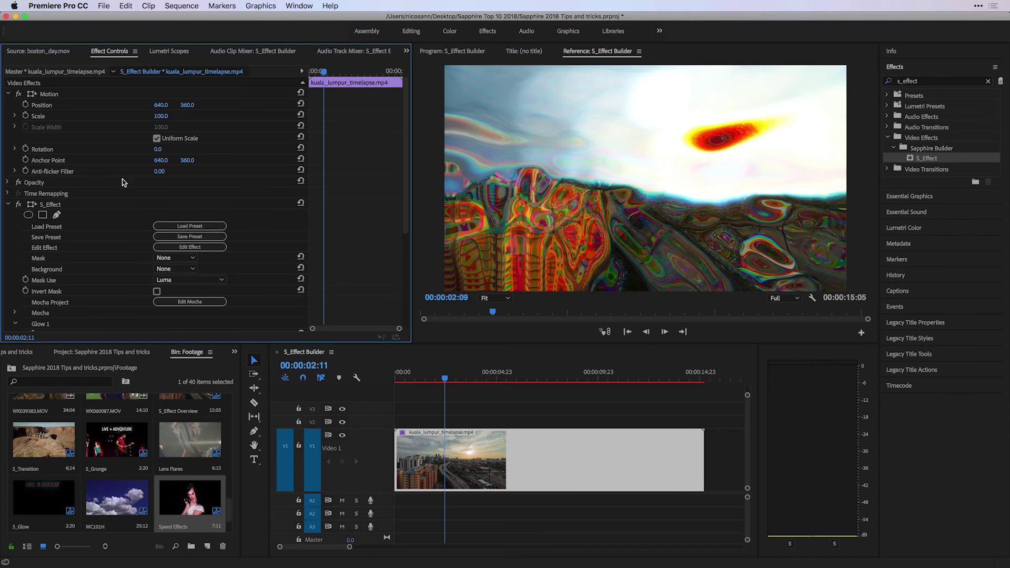
Scroll Effect Controls to show Glow 1 Color, Threshold 0.50 and DistortRGB 1 Amount 1.00.
scroll(74, 222, down, 5)
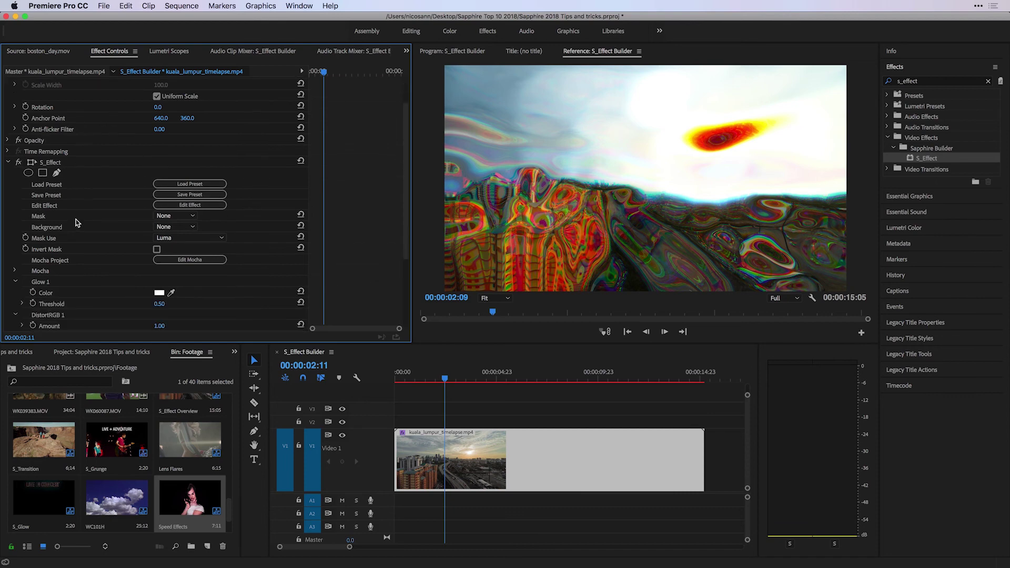